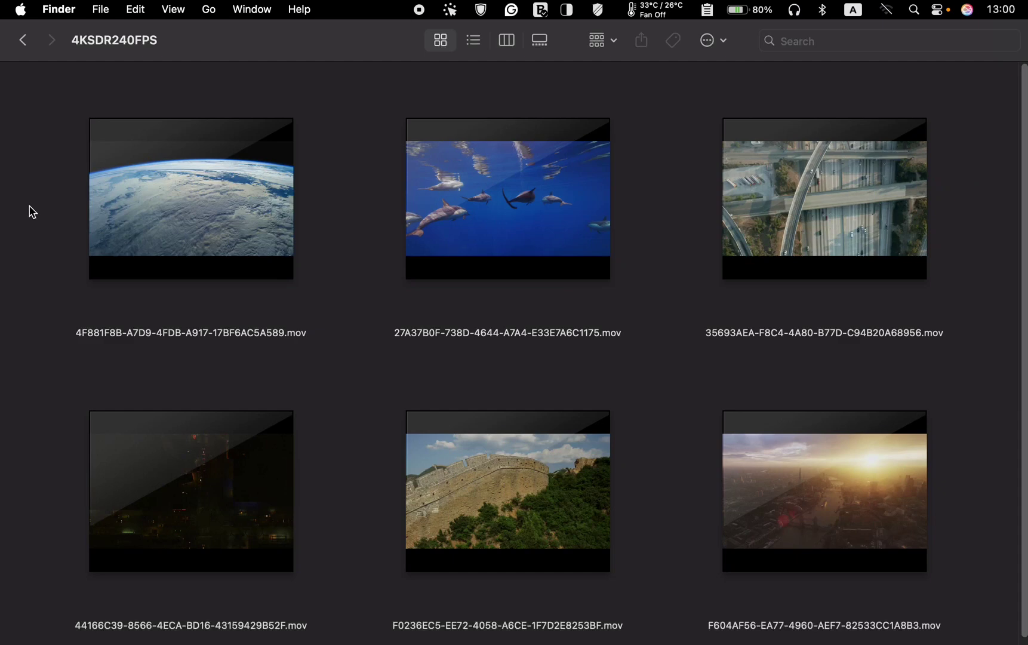
Bring up the actions menu for the first aerial .mov file in 4KSDR240FPS.
{"action": "right_click", "coordinate": [217, 223]}
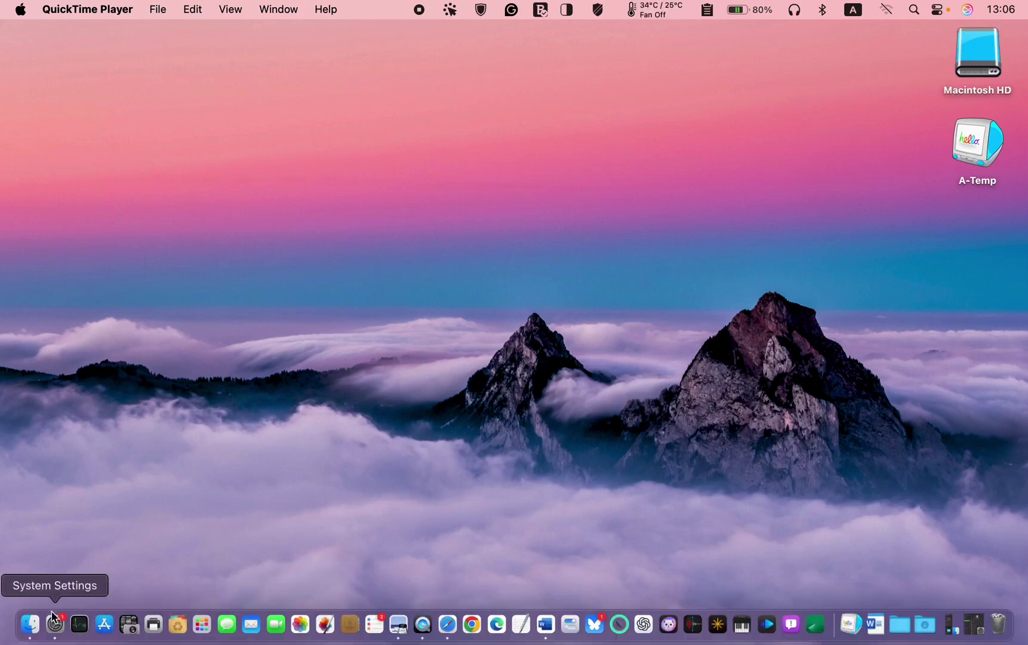
Launch System Settings from the Dock and go to its Wallpaper page.
{"action": "left_click", "coordinate": [54, 624]}
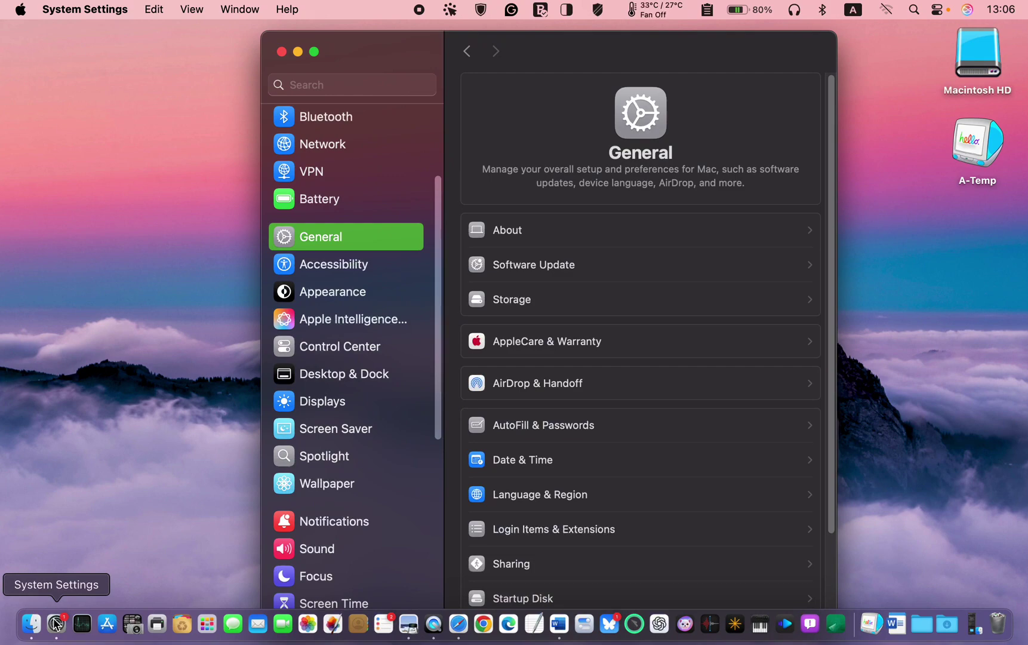
{"action": "left_click", "coordinate": [335, 487]}
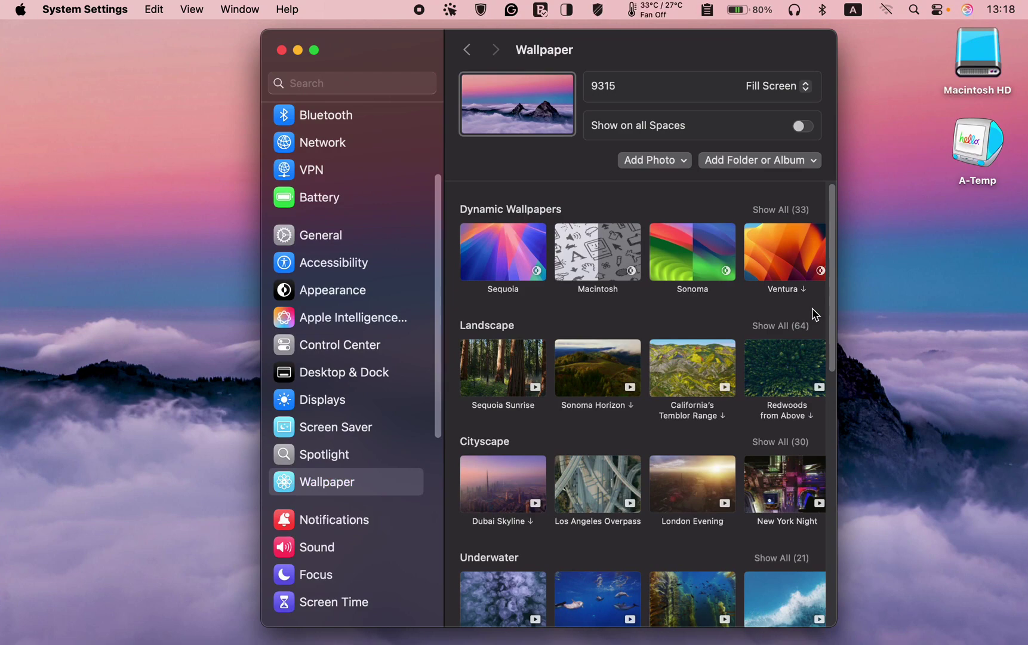
{"action": "scroll", "coordinate": [819, 335], "scroll_direction": "down", "scroll_amount": 3}
{"action": "scroll", "coordinate": [811, 334], "scroll_direction": "down", "scroll_amount": 3}
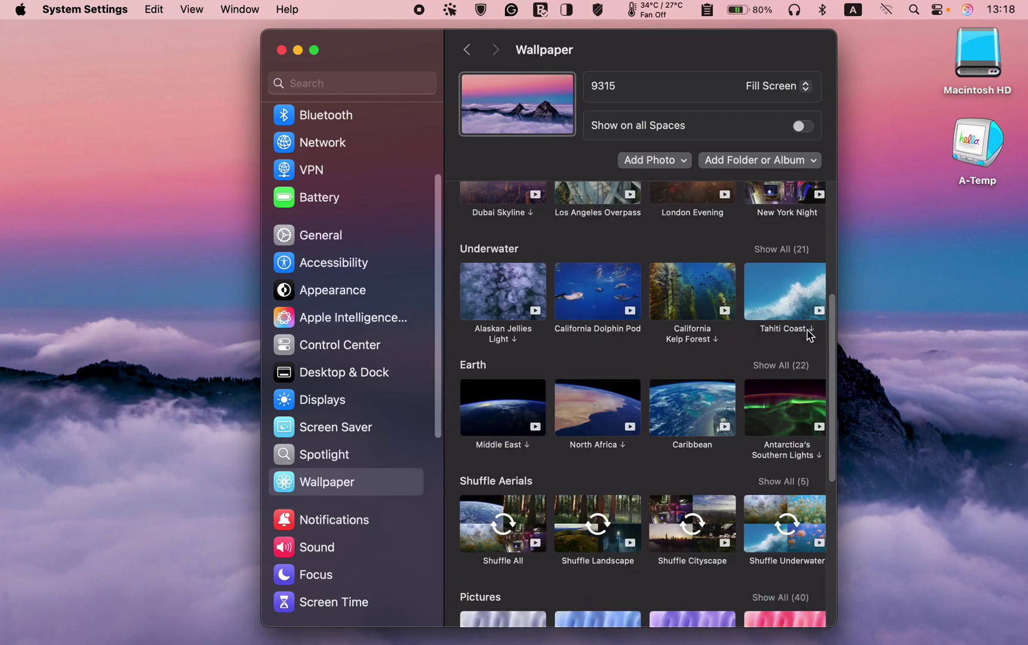
{"action": "scroll", "coordinate": [808, 333], "scroll_direction": "down", "scroll_amount": 4}
{"action": "scroll", "coordinate": [808, 333], "scroll_direction": "down", "scroll_amount": 3}
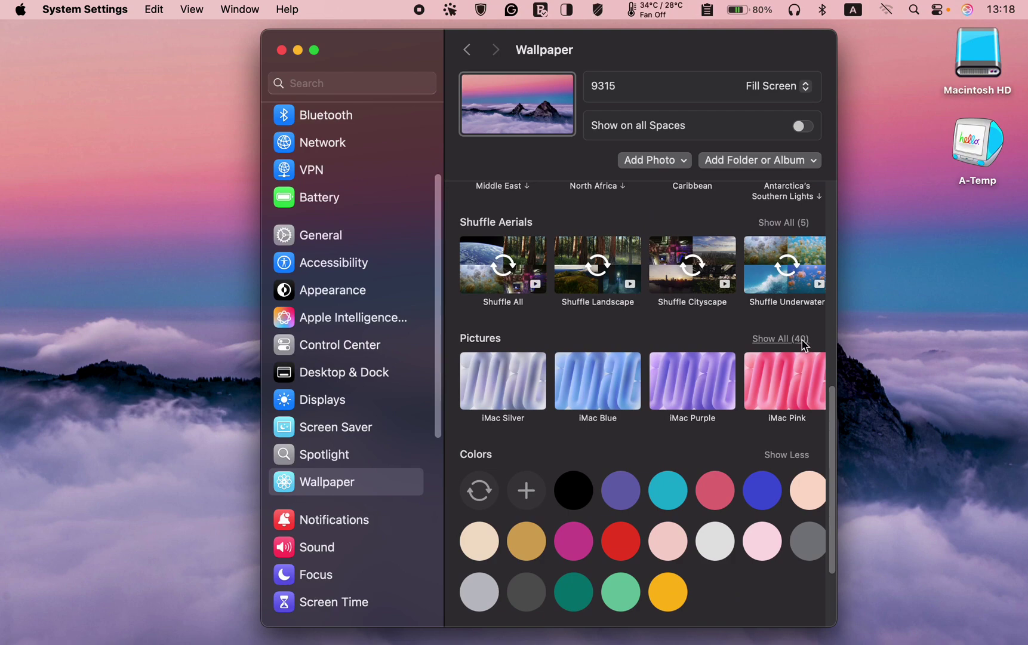
Expand Pictures and Desktop Pictures, then choose the purple sunset sky thumbnail.
{"action": "left_click", "coordinate": [794, 339]}
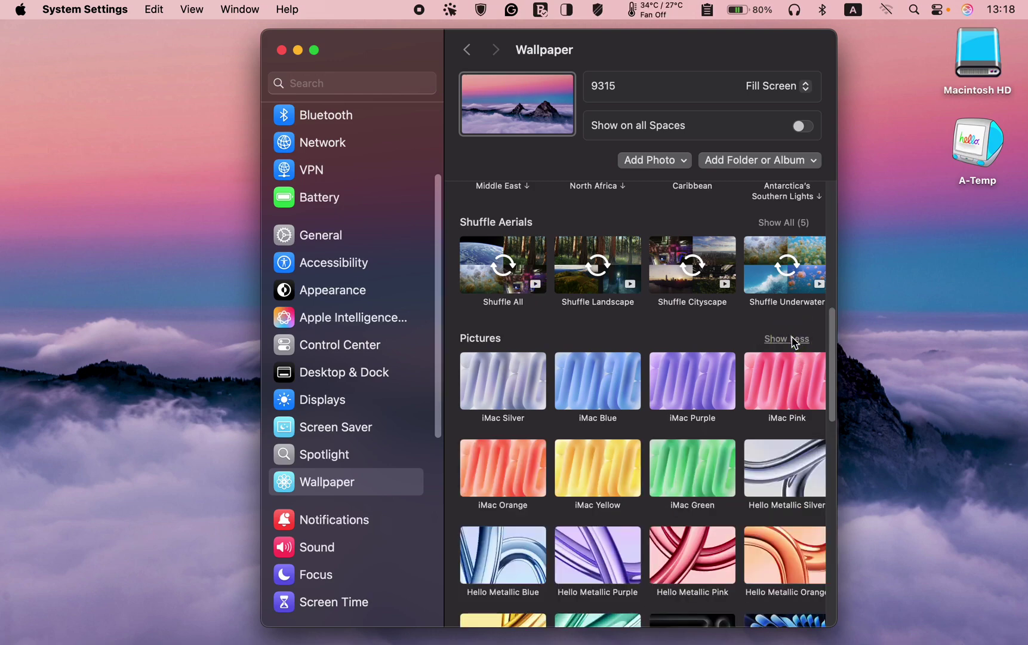
{"action": "scroll", "coordinate": [793, 341], "scroll_direction": "down", "scroll_amount": 3}
{"action": "scroll", "coordinate": [793, 341], "scroll_direction": "down", "scroll_amount": 2}
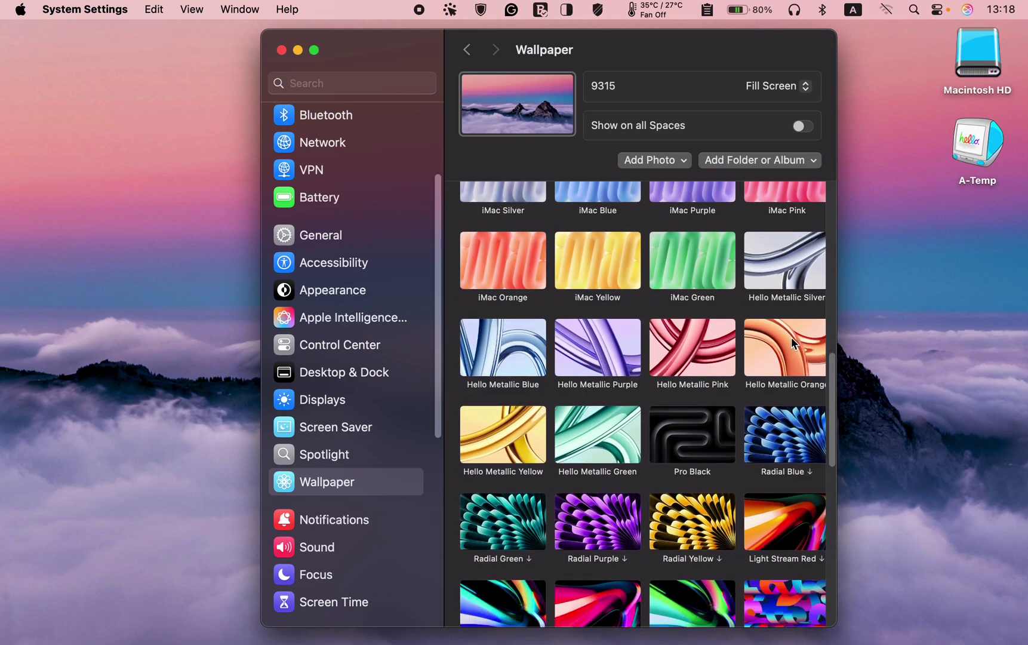
{"action": "scroll", "coordinate": [791, 342], "scroll_direction": "down", "scroll_amount": 1}
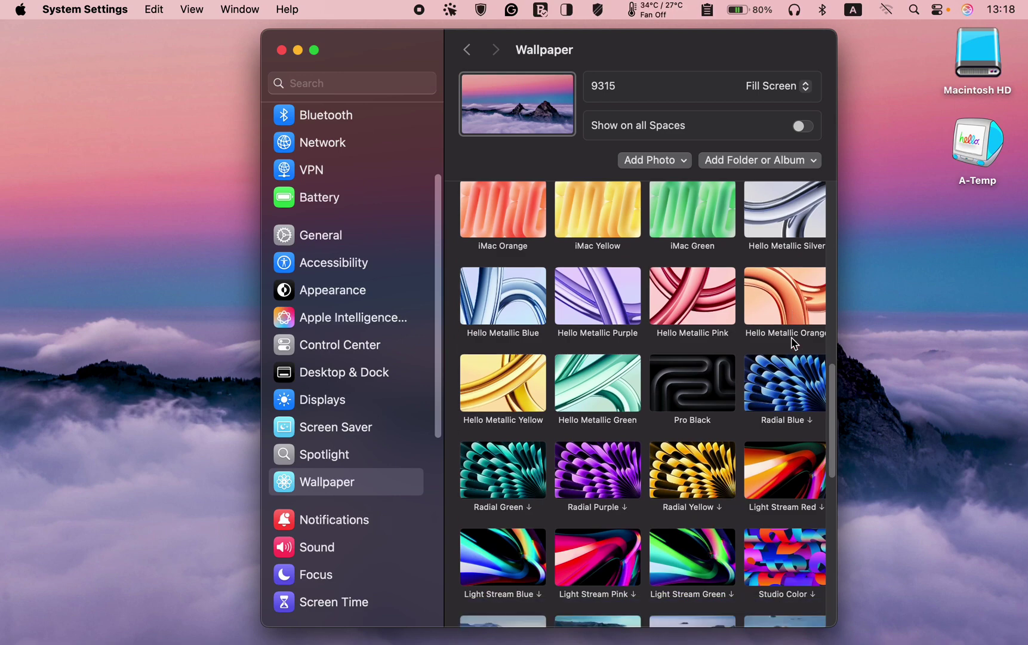
{"action": "scroll", "coordinate": [791, 343], "scroll_direction": "down", "scroll_amount": 2}
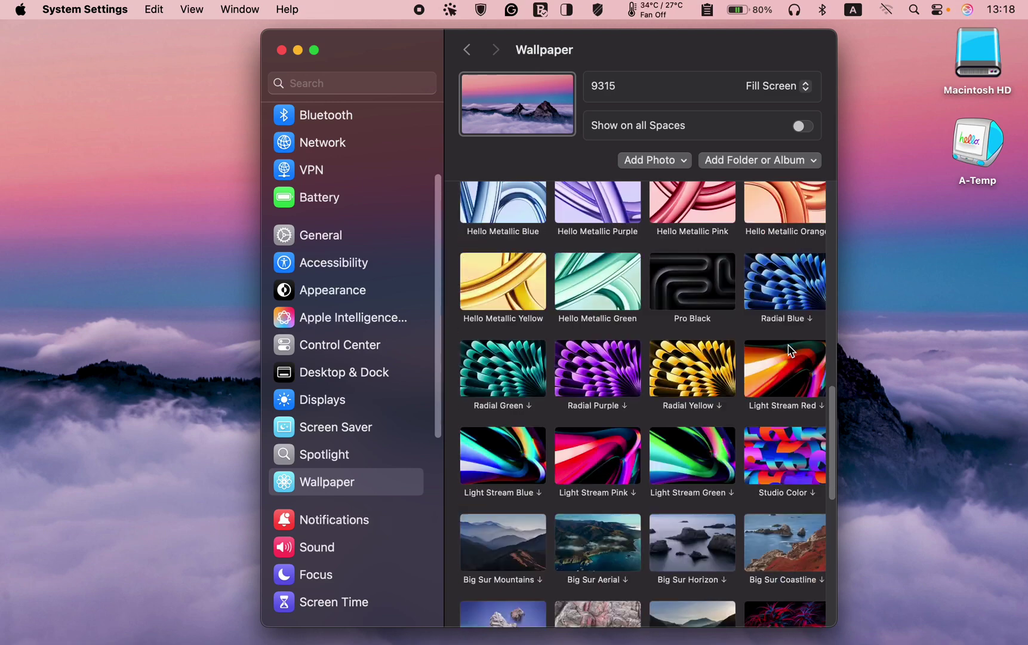
{"action": "scroll", "coordinate": [792, 343], "scroll_direction": "down", "scroll_amount": 3}
{"action": "scroll", "coordinate": [791, 346], "scroll_direction": "down", "scroll_amount": 2}
{"action": "scroll", "coordinate": [789, 350], "scroll_direction": "down", "scroll_amount": 3}
{"action": "scroll", "coordinate": [789, 351], "scroll_direction": "down", "scroll_amount": 1}
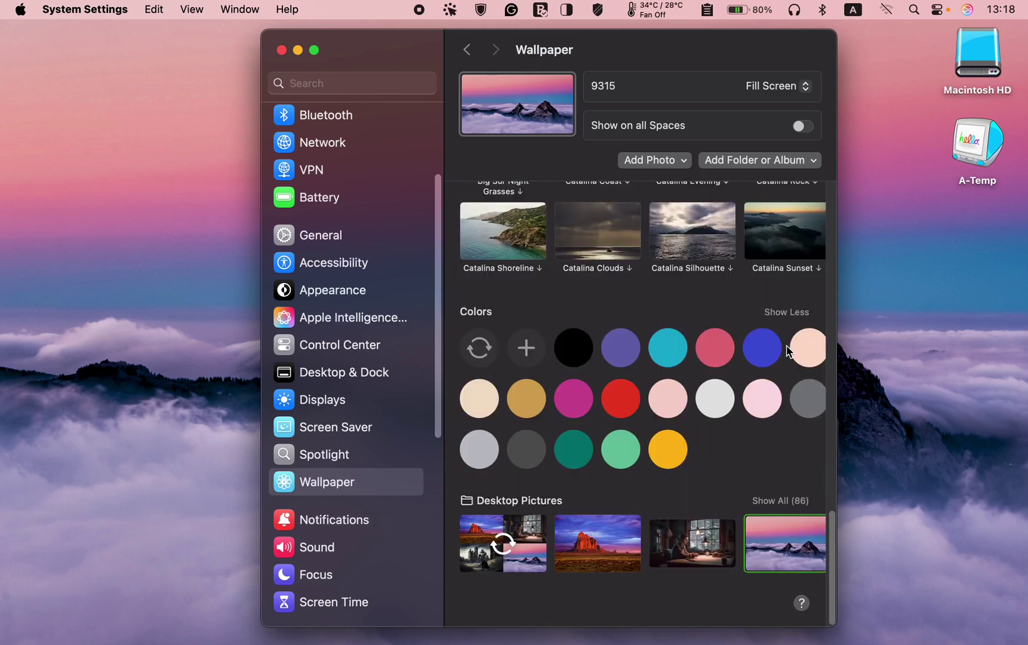
{"action": "left_click", "coordinate": [769, 499]}
{"action": "scroll", "coordinate": [768, 472], "scroll_direction": "down", "scroll_amount": 5}
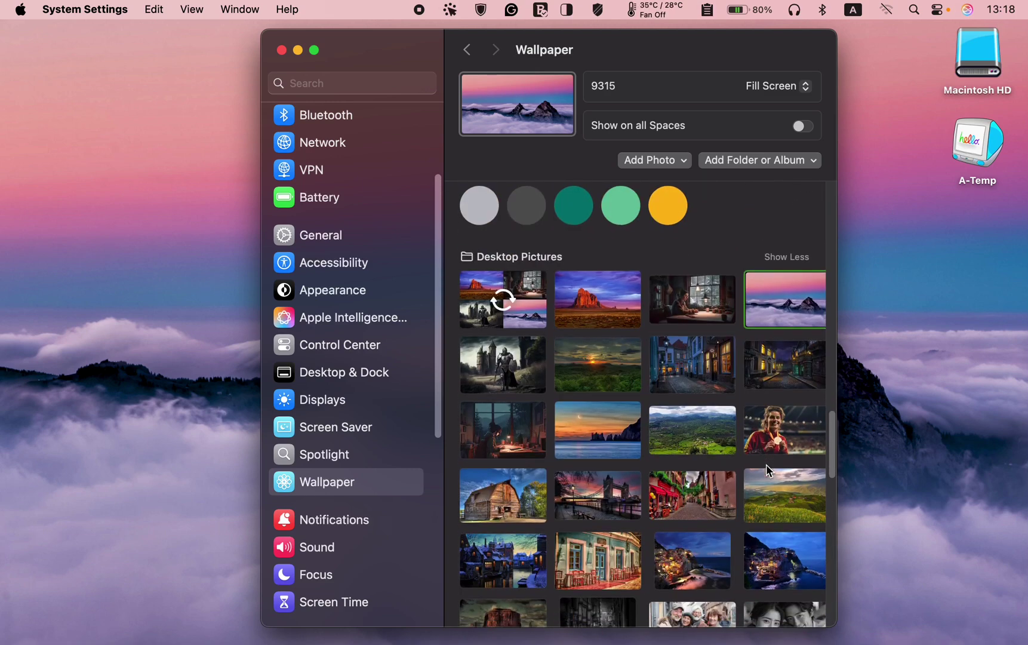
{"action": "scroll", "coordinate": [767, 473], "scroll_direction": "down", "scroll_amount": 1}
{"action": "scroll", "coordinate": [765, 470], "scroll_direction": "down", "scroll_amount": 2}
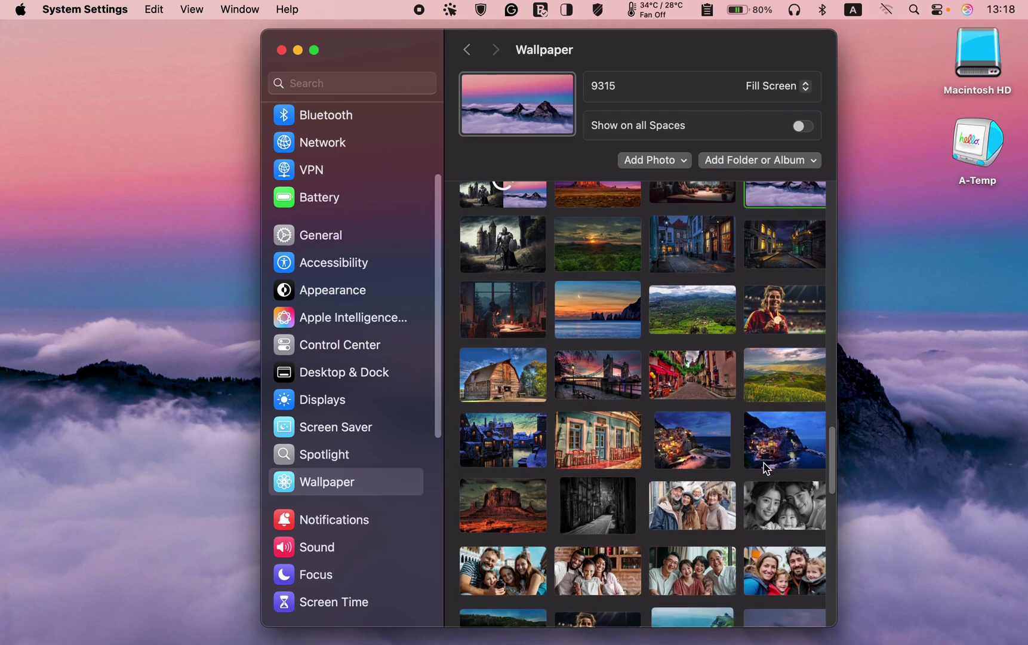
{"action": "scroll", "coordinate": [764, 469], "scroll_direction": "down", "scroll_amount": 1}
{"action": "scroll", "coordinate": [763, 466], "scroll_direction": "down", "scroll_amount": 3}
{"action": "scroll", "coordinate": [761, 464], "scroll_direction": "down", "scroll_amount": 2}
{"action": "scroll", "coordinate": [761, 464], "scroll_direction": "down", "scroll_amount": 3}
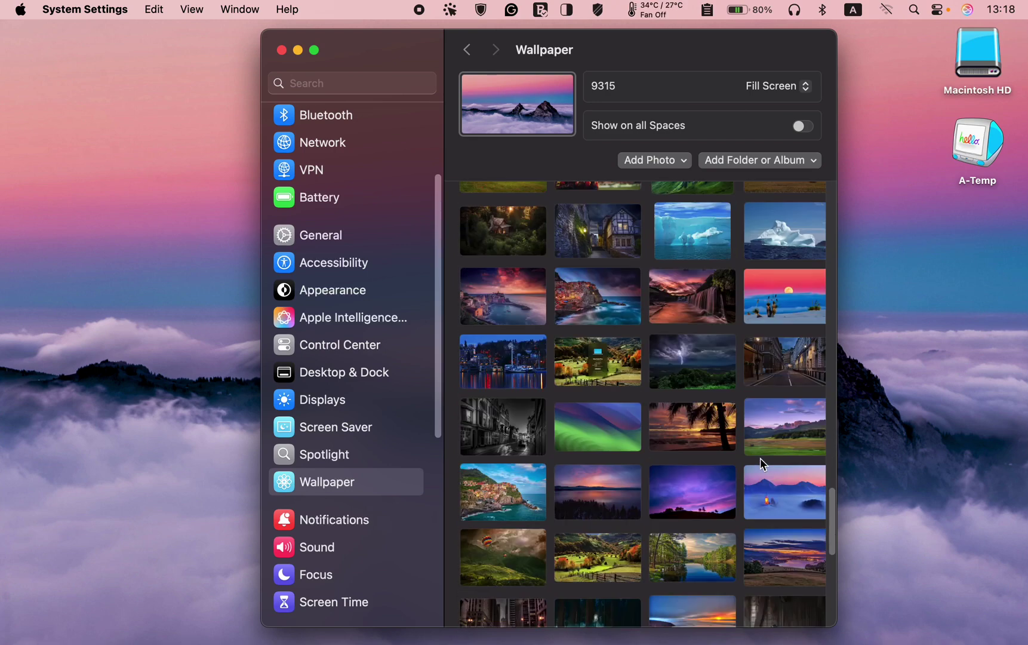
{"action": "scroll", "coordinate": [759, 459], "scroll_direction": "down", "scroll_amount": 2}
{"action": "left_click", "coordinate": [701, 399]}
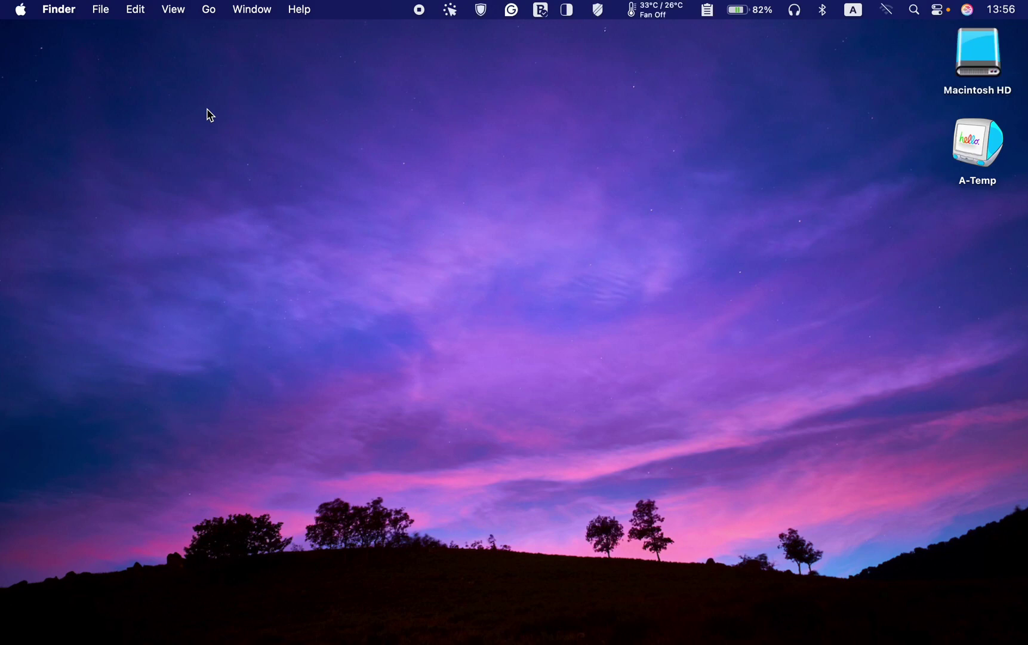
Use Go to Folder to reach Library/Application Support/com.apple.idleassetsd/Customer/4KSDR240FPS.
{"action": "left_click", "coordinate": [206, 114]}
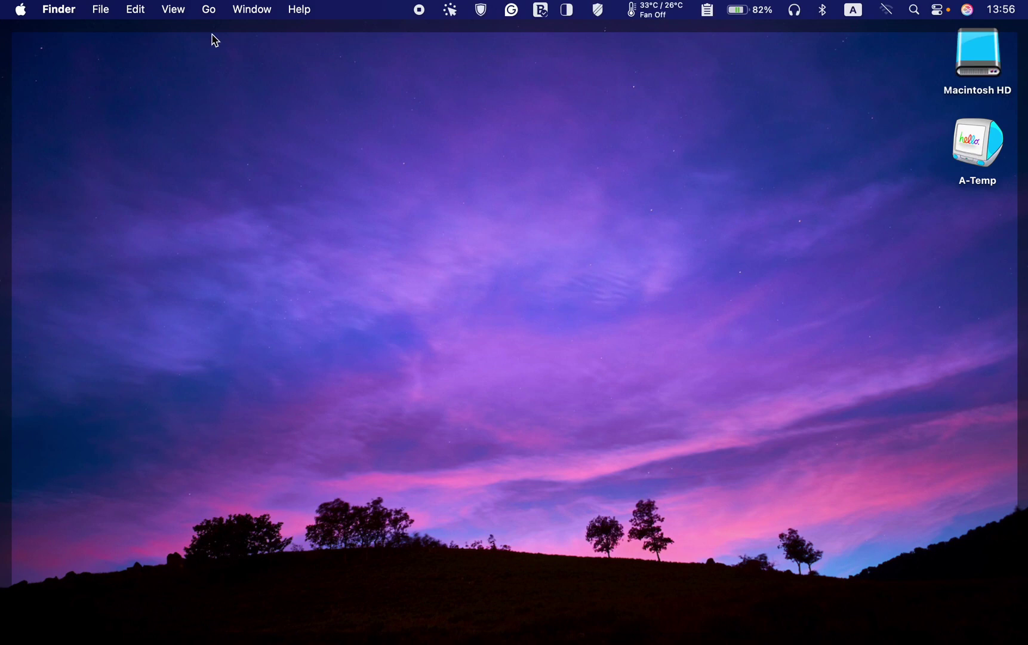
{"action": "left_click", "coordinate": [209, 9]}
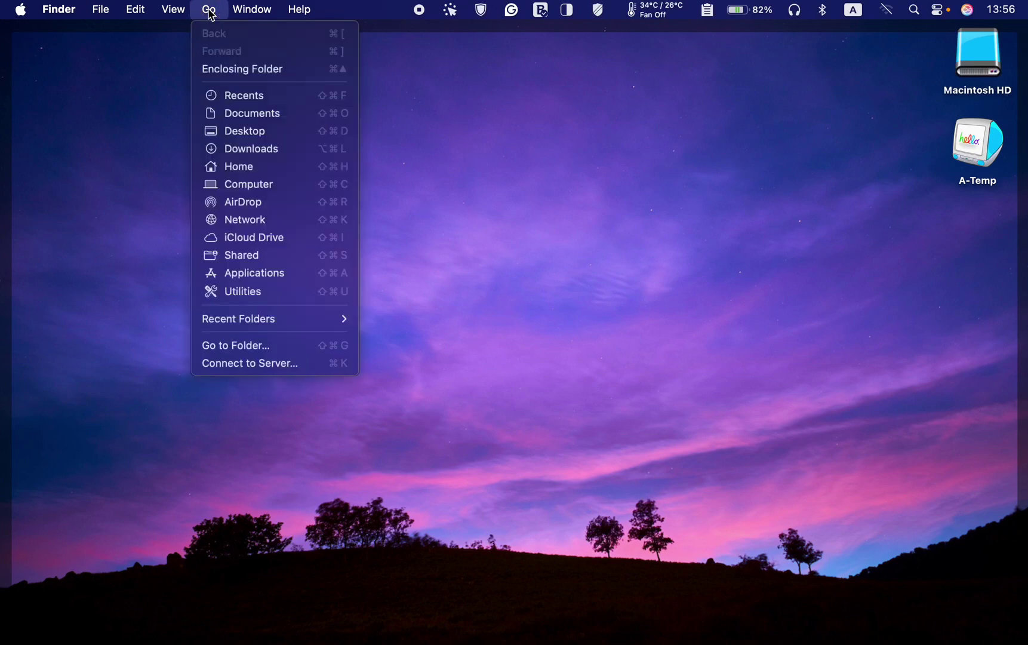
{"action": "left_click", "coordinate": [265, 345]}
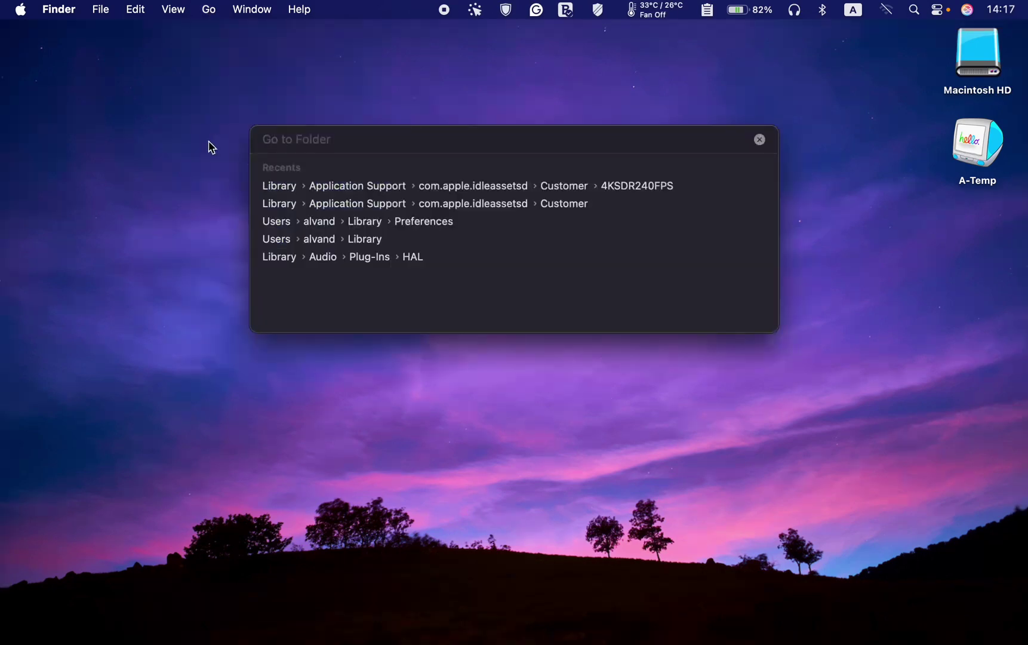
{"action": "left_click", "coordinate": [276, 139]}
{"action": "type", "text": "/Library/Application Support/com.apple.idleassetsd/Customer/4KSDR240FPS"}
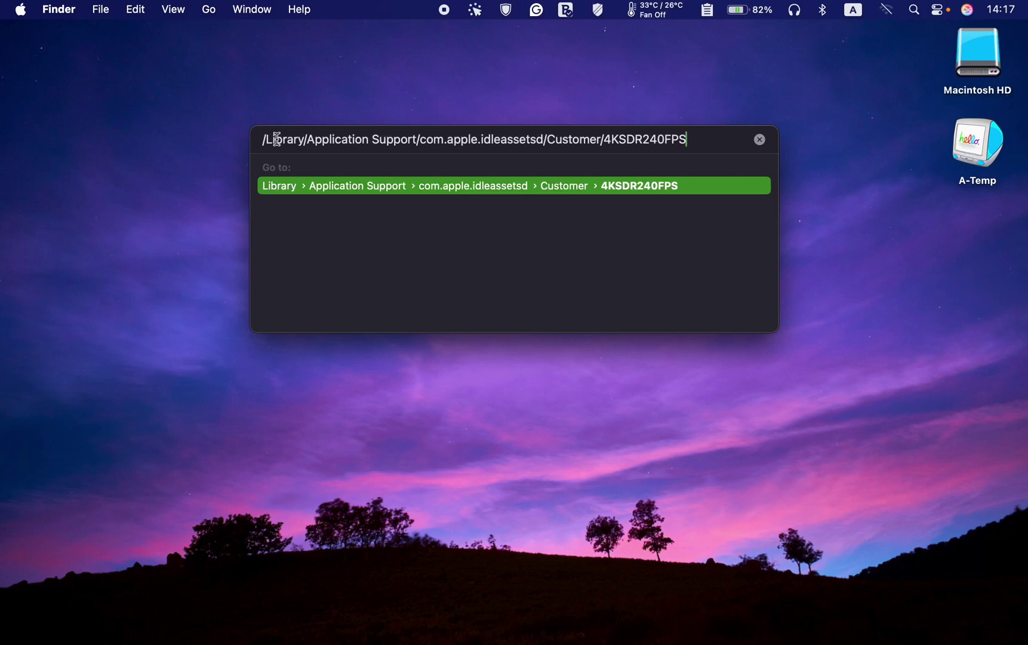
{"action": "key", "text": "Return"}
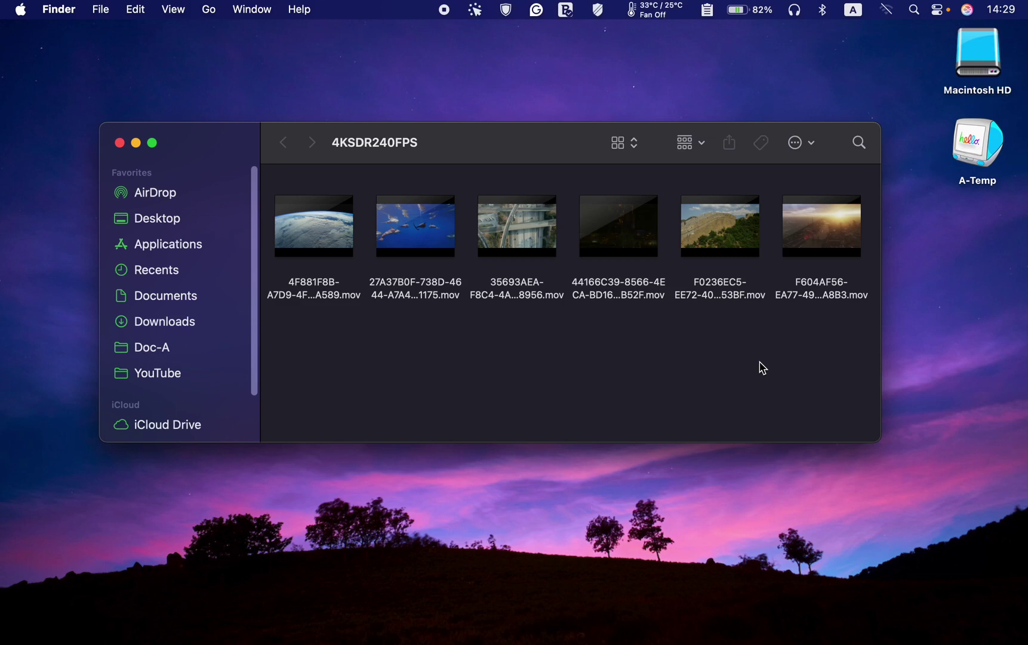
{"action": "right_click", "coordinate": [761, 366]}
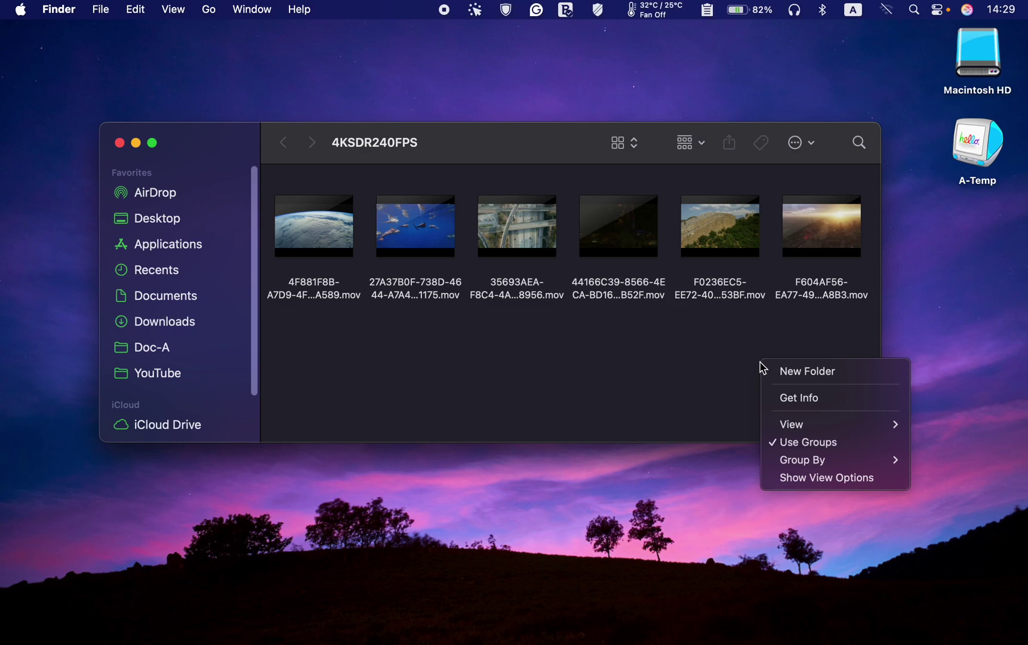
{"action": "left_click", "coordinate": [777, 402]}
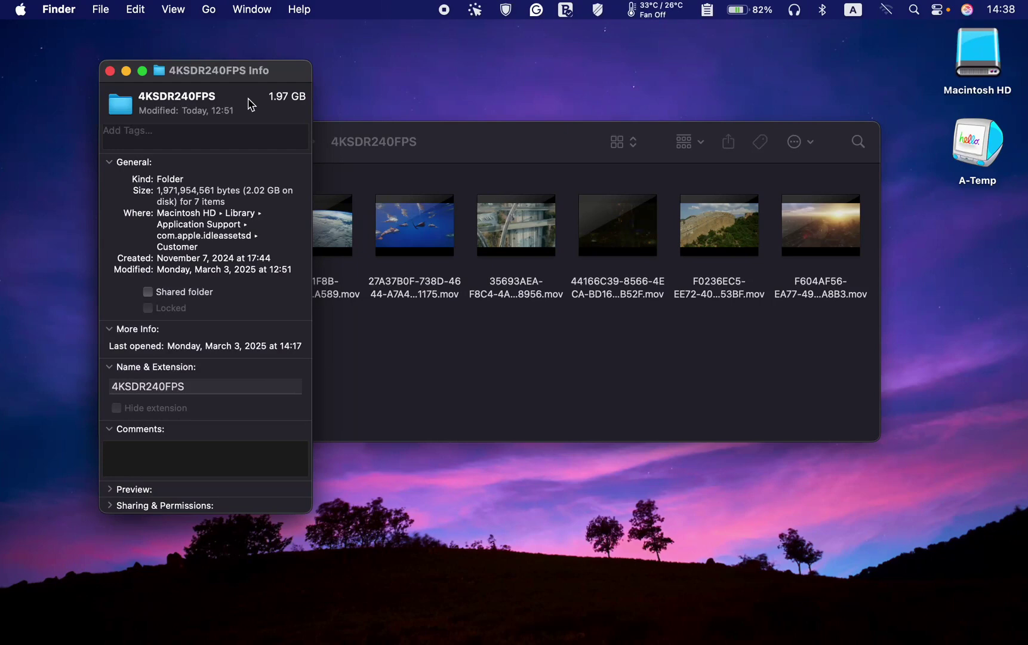
{"action": "left_click", "coordinate": [247, 99]}
{"action": "left_click", "coordinate": [247, 99]}
{"action": "left_click", "coordinate": [110, 71]}
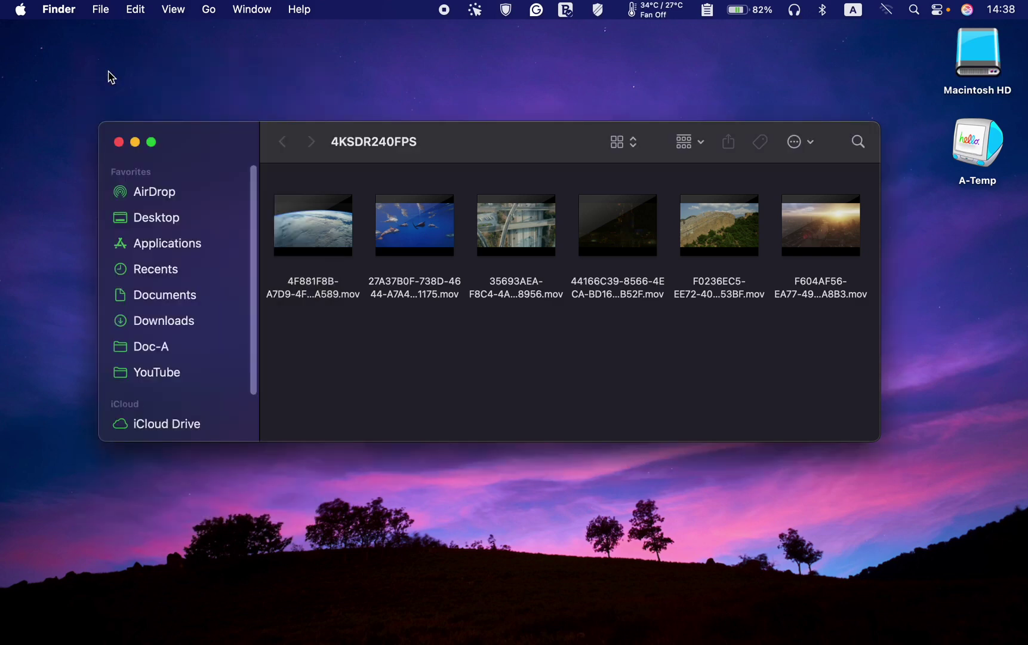
{"action": "right_click", "coordinate": [283, 225]}
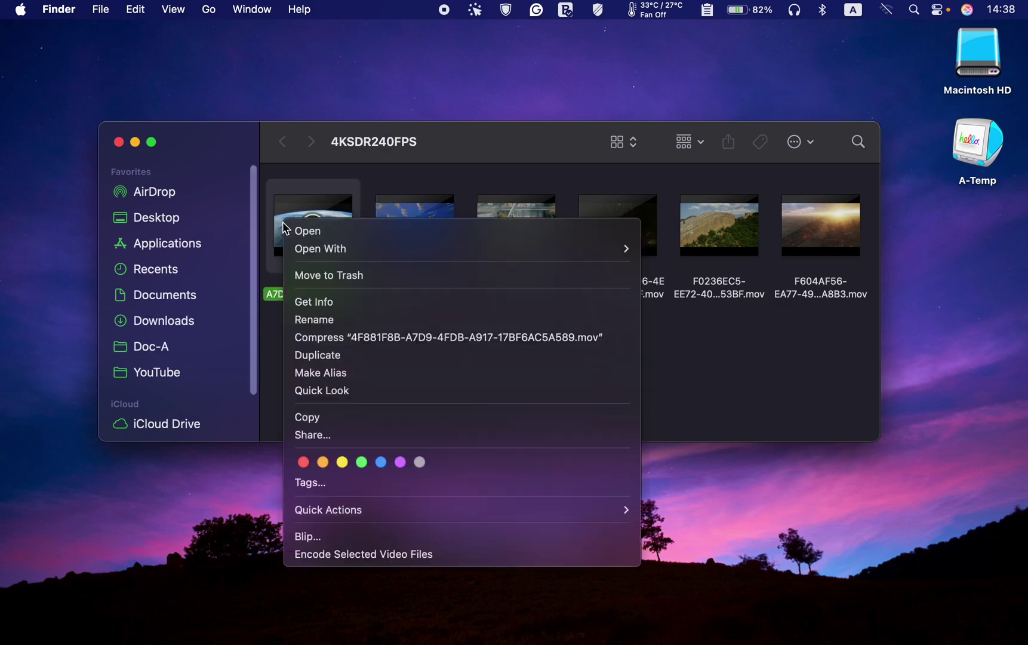
{"action": "left_click", "coordinate": [330, 303]}
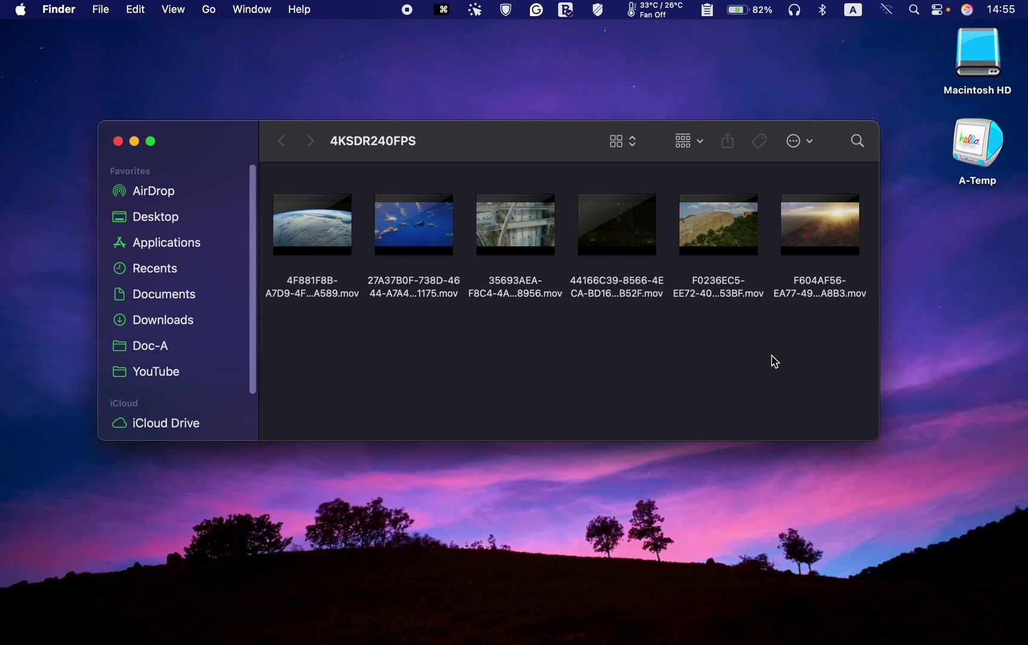
Select all six aerial .mov files and bring up their Move to Trash menu.
{"action": "key", "text": "super+a"}
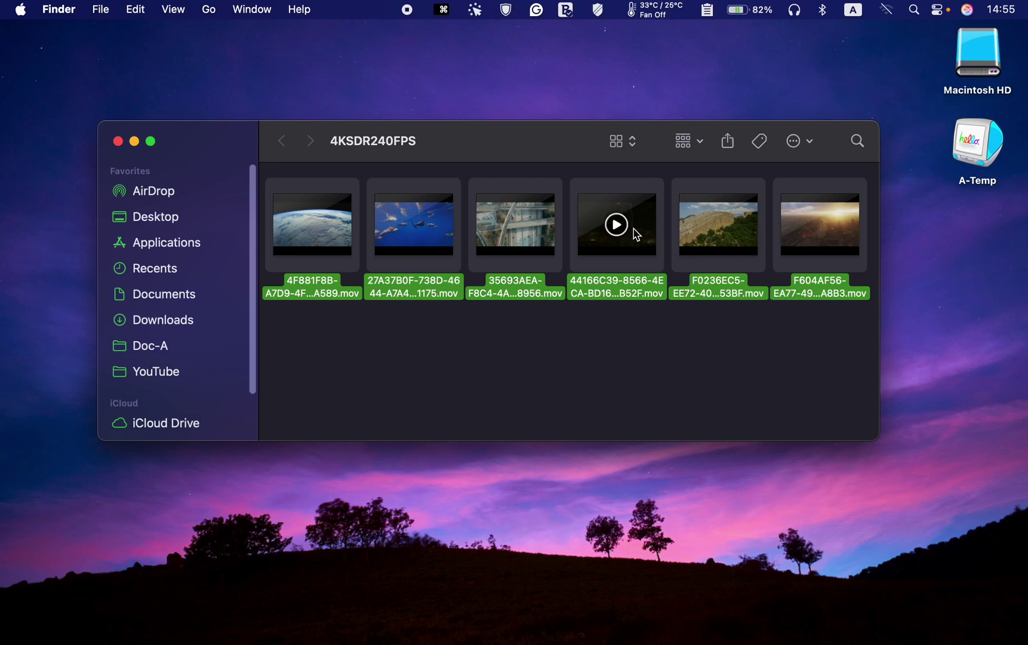
{"action": "left_click_drag", "start_coordinate": [633, 227], "coordinate": [665, 327]}
{"action": "right_click", "coordinate": [642, 249]}
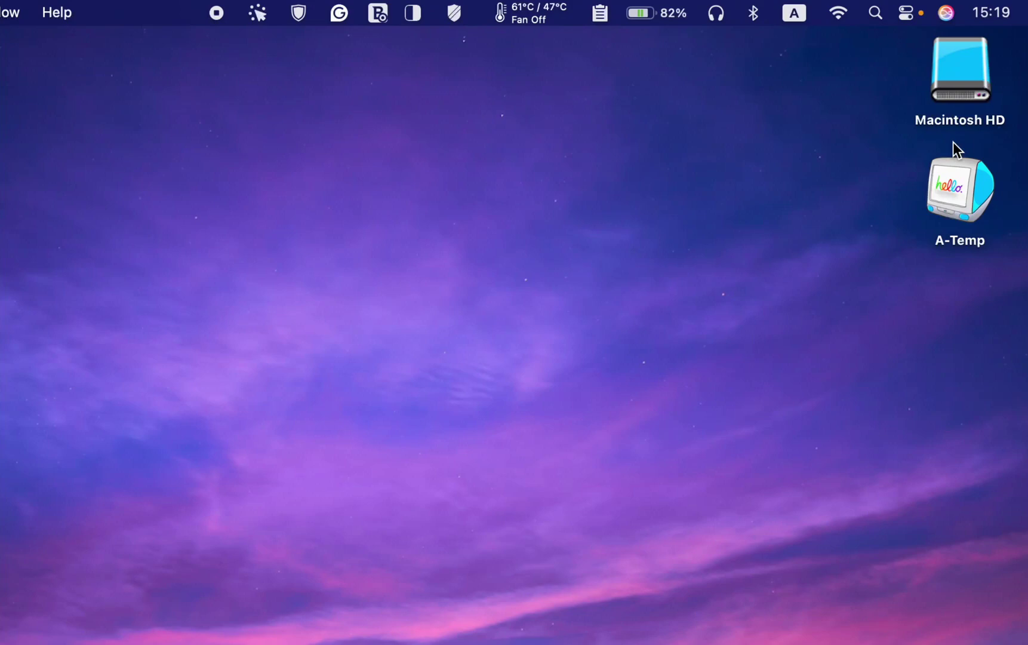
Drill down Macintosh HD > Library > Application Support > com.apple.idleassetsd > Customer.
{"action": "double_click", "coordinate": [954, 51]}
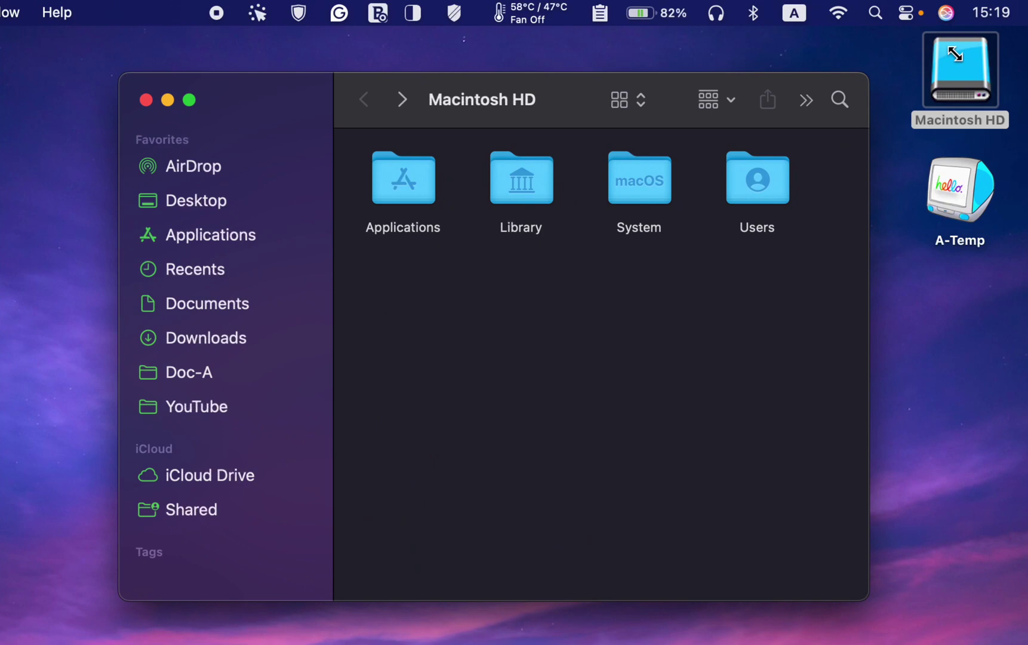
{"action": "double_click", "coordinate": [533, 197]}
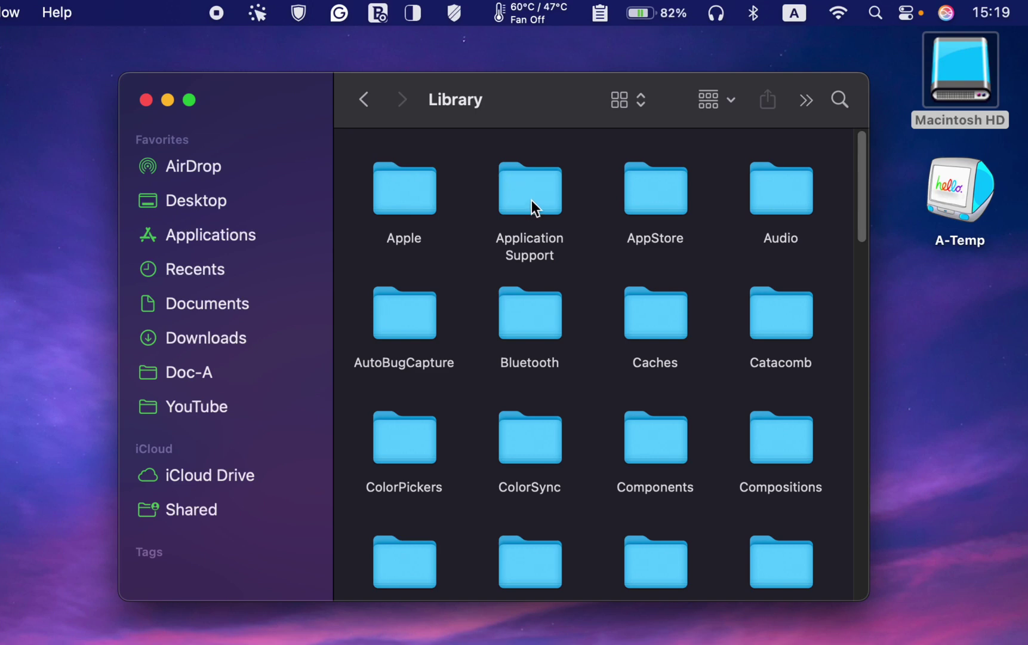
{"action": "double_click", "coordinate": [532, 197]}
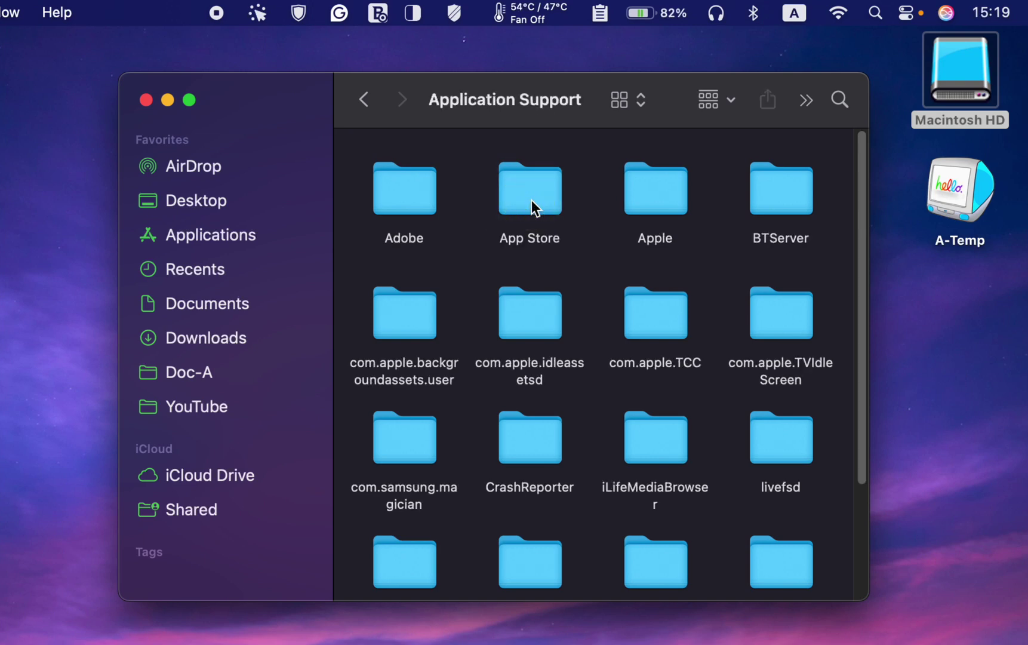
{"action": "double_click", "coordinate": [543, 322]}
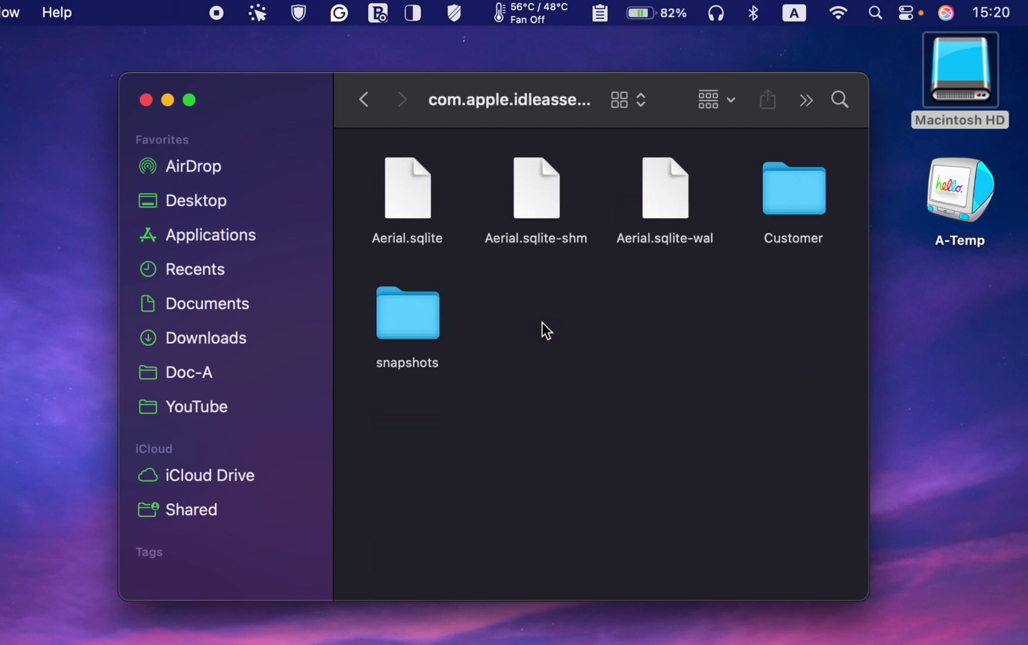
{"action": "double_click", "coordinate": [793, 203]}
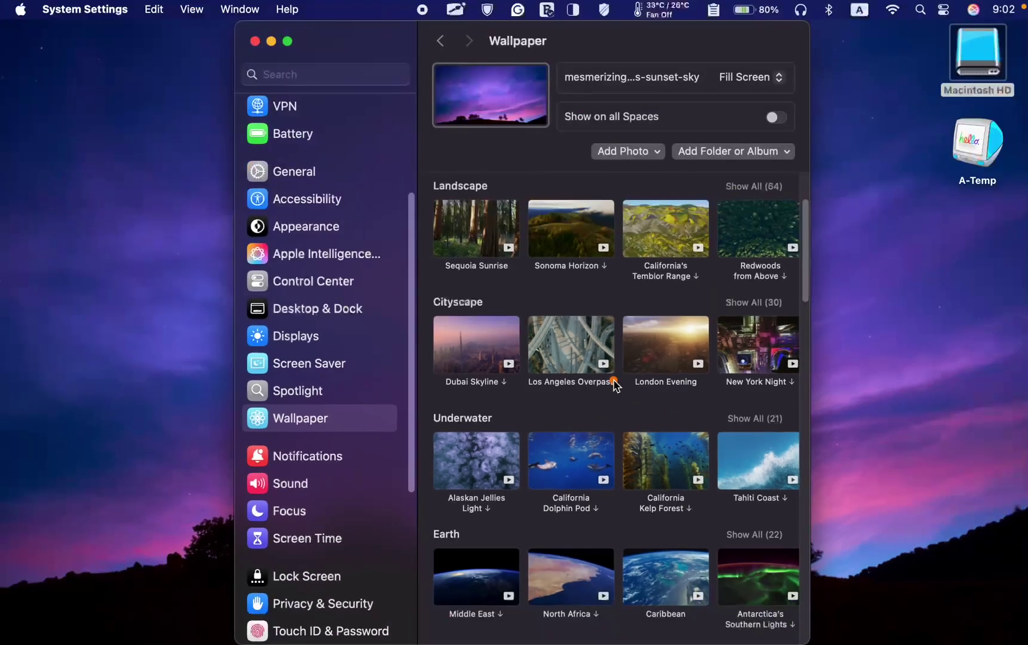
Close the System Settings window, leaving the purple sunset-sky desktop visible.
{"action": "left_click", "coordinate": [254, 42]}
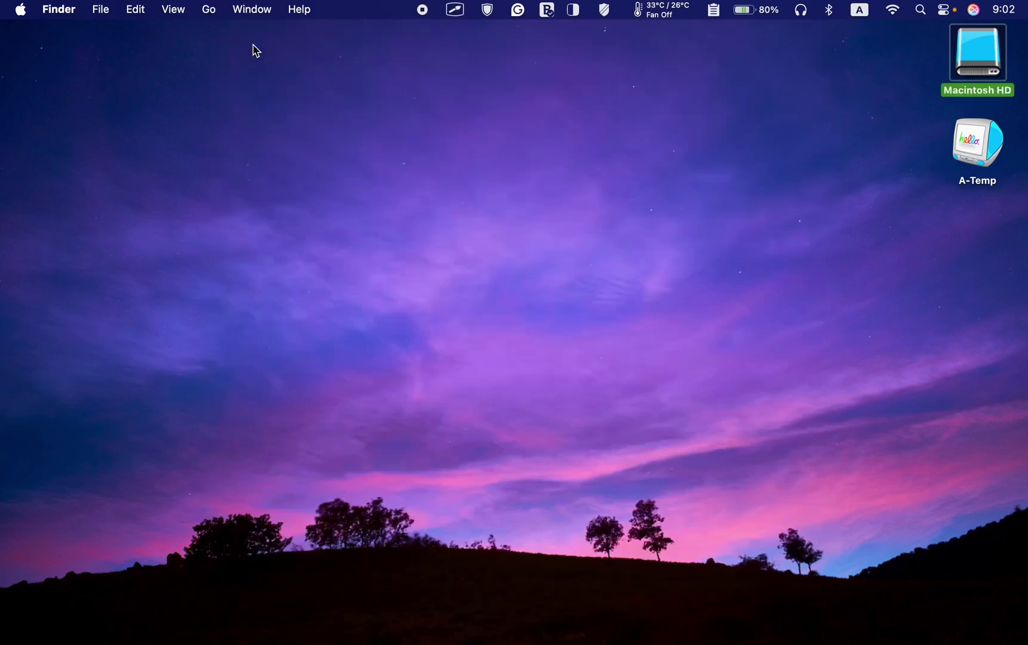